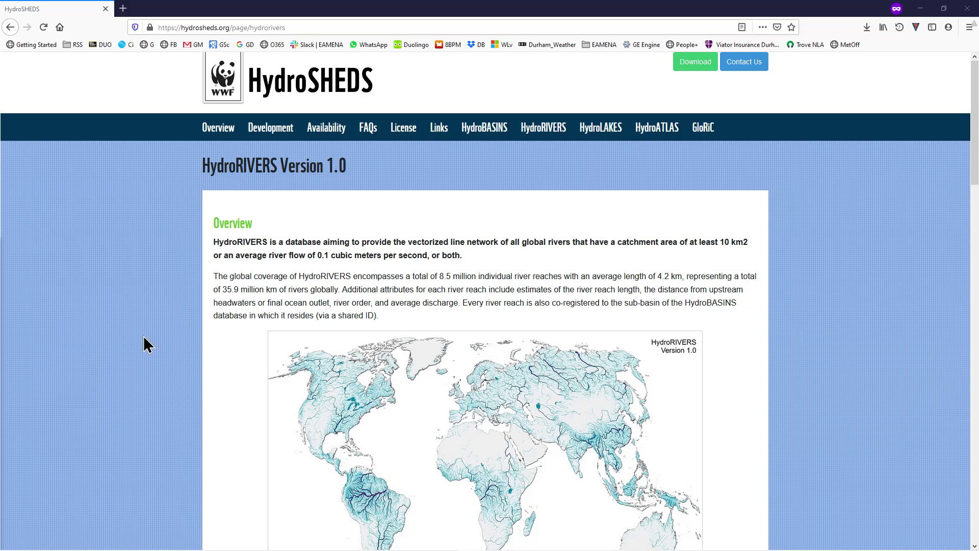
Scroll the HydroRIVERS page to the Shapefiles table and find the Europe download row.
scroll(146, 334, "down", 10)
scroll(146, 334, "down", 7)
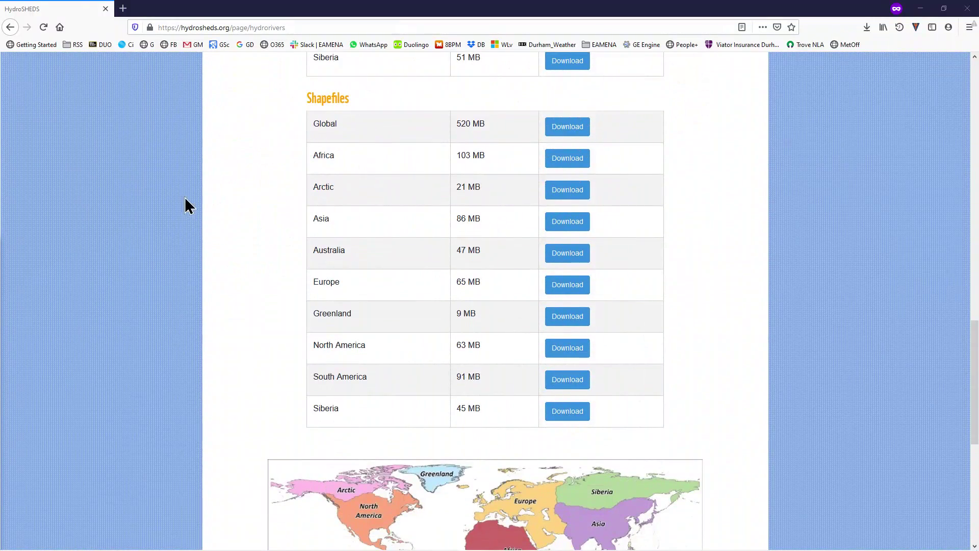
scroll(187, 193, "down", 5)
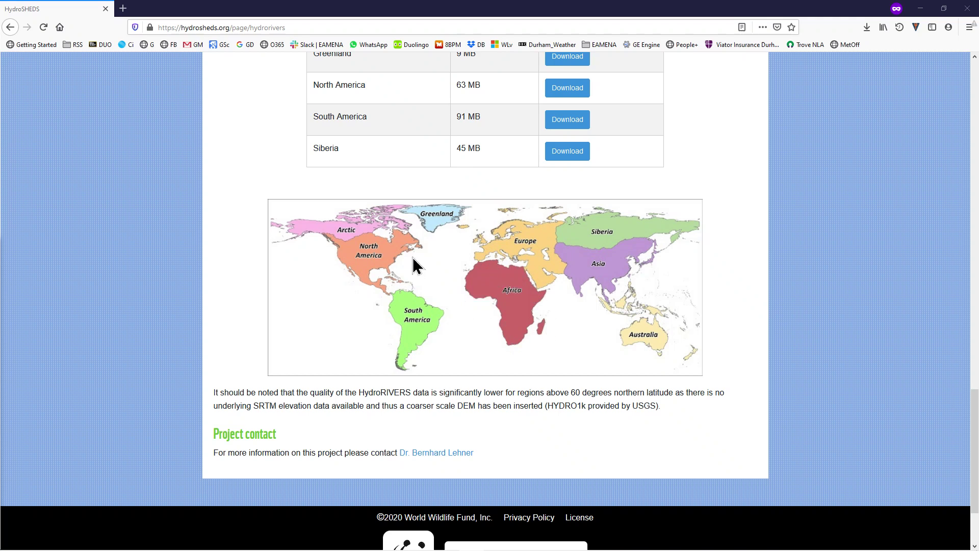
scroll(415, 265, "up", 5)
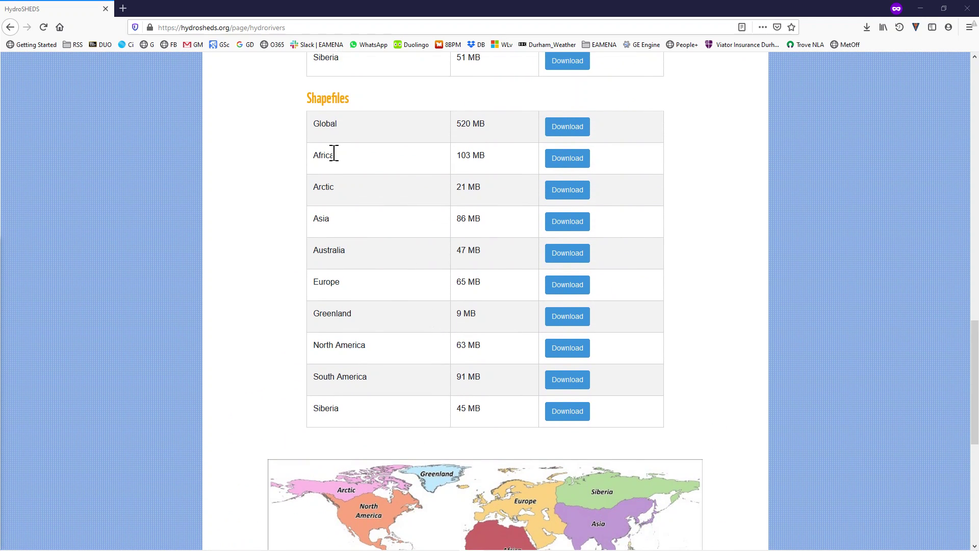
Save HydroRIVERS_v10_eu_shp.zip (64.5 MB) from Sync.com into the Geospatial folder and open that folder.
left_click(571, 290)
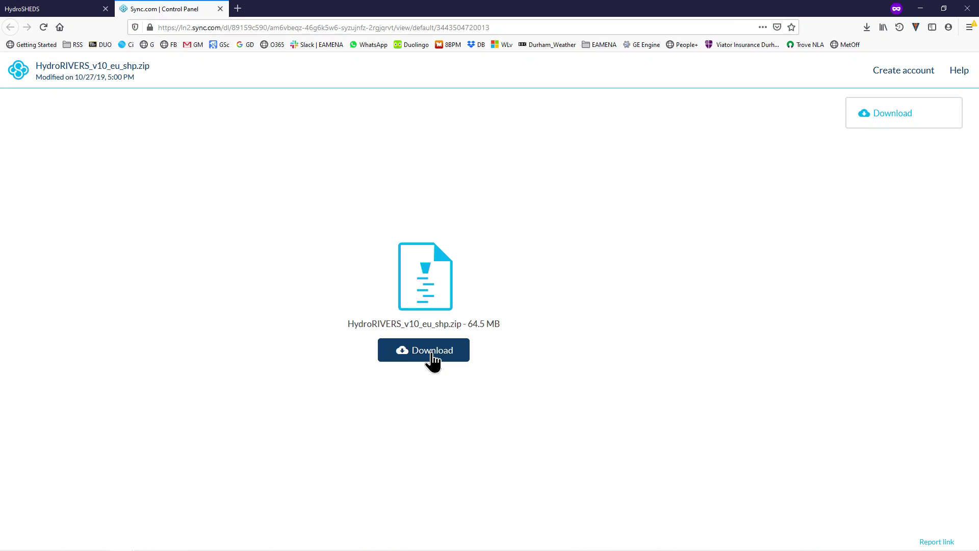
left_click(433, 360)
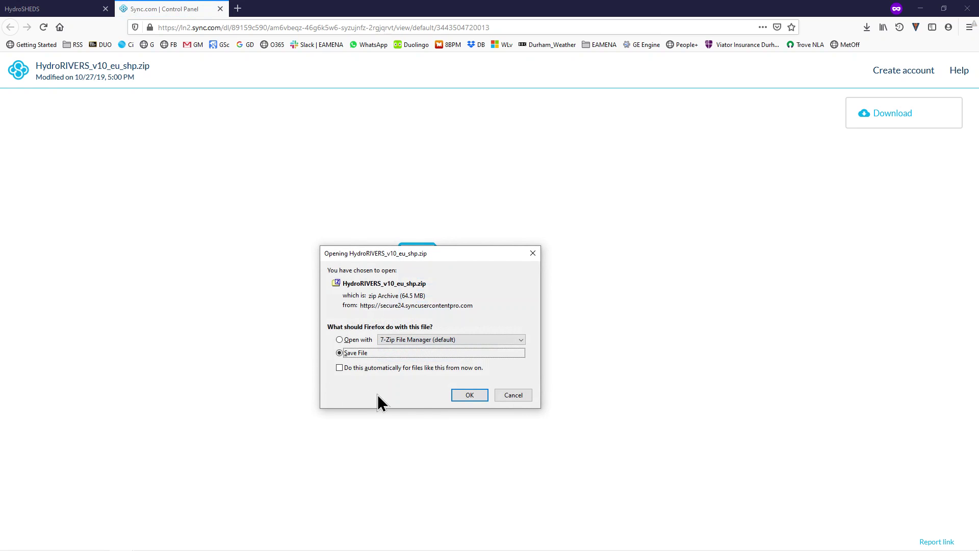
left_click(468, 395)
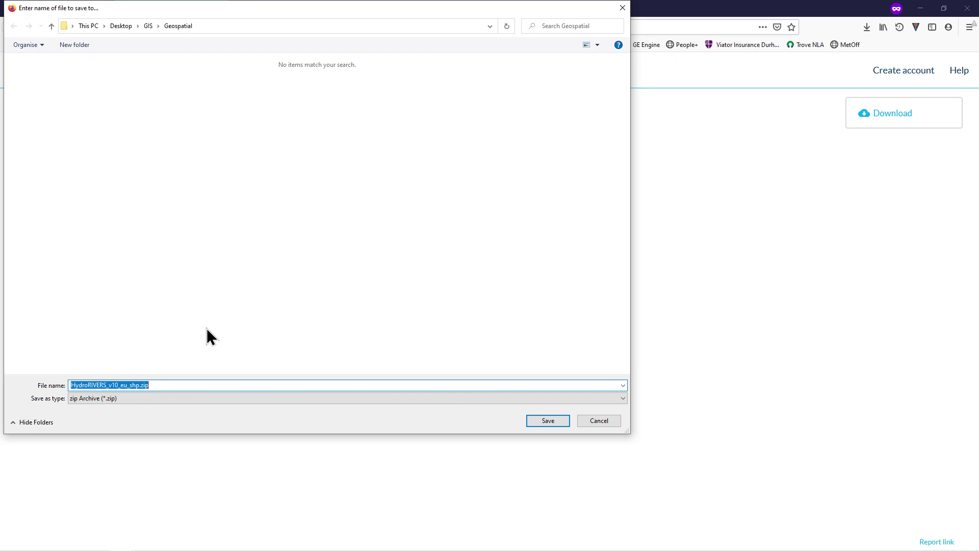
left_click(558, 423)
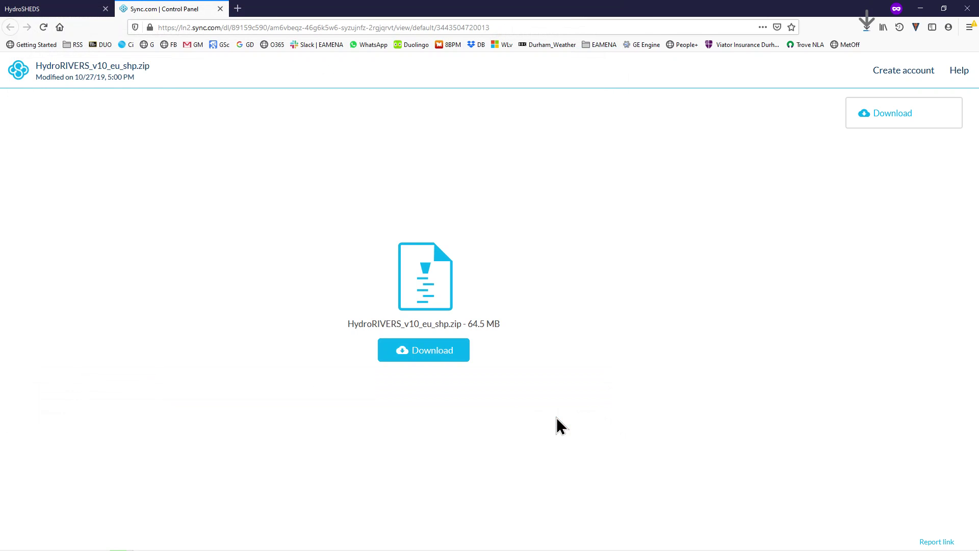
left_click(865, 28)
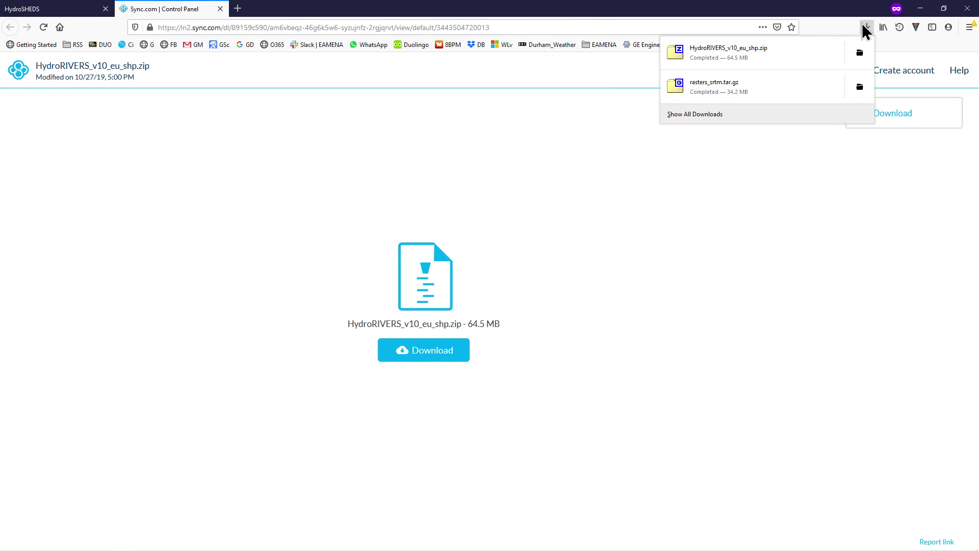
left_click(860, 53)
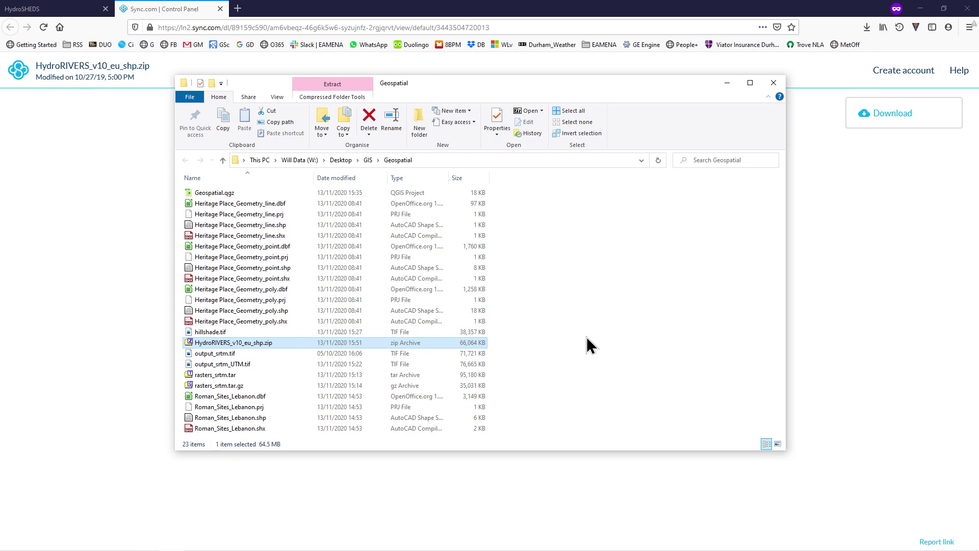
Extract HydroRIVERS_v10_eu_shp.zip with 7-Zip and open the resulting HydroRIVERS_v10_eu_shp folder.
right_click(236, 341)
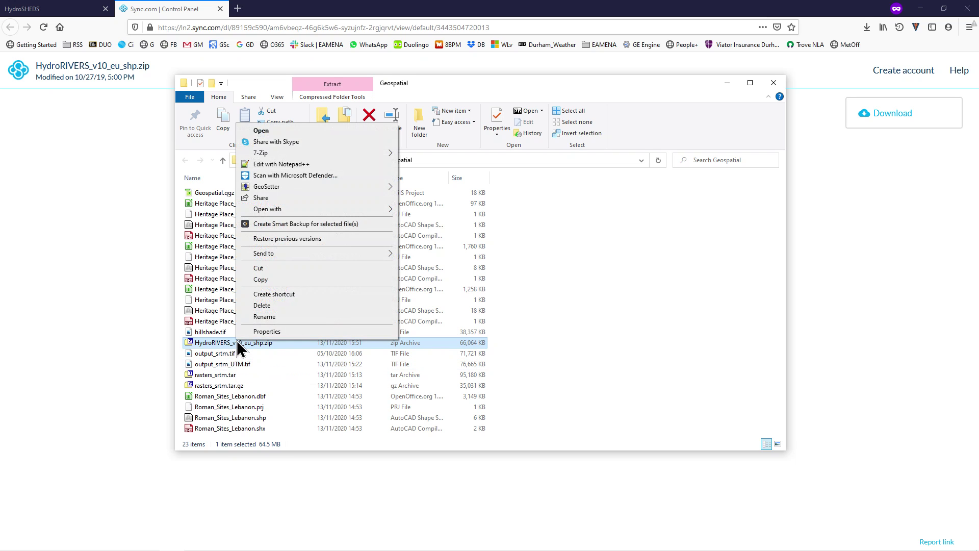
mouse_move(328, 153)
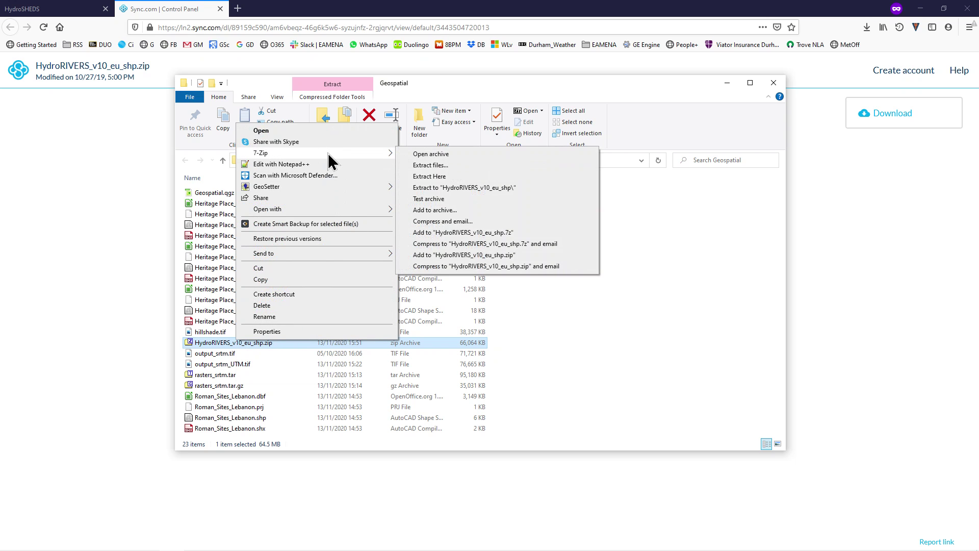
left_click(439, 177)
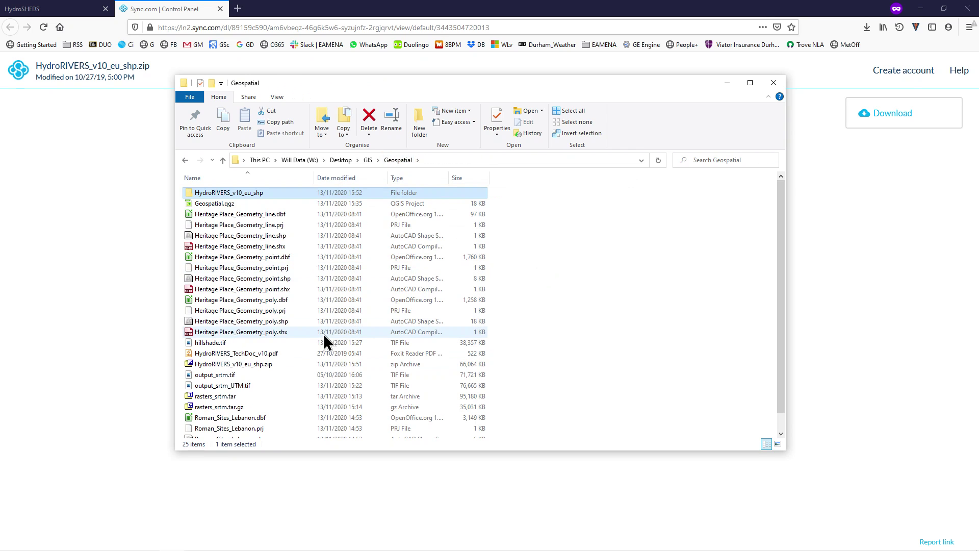
double_click(241, 196)
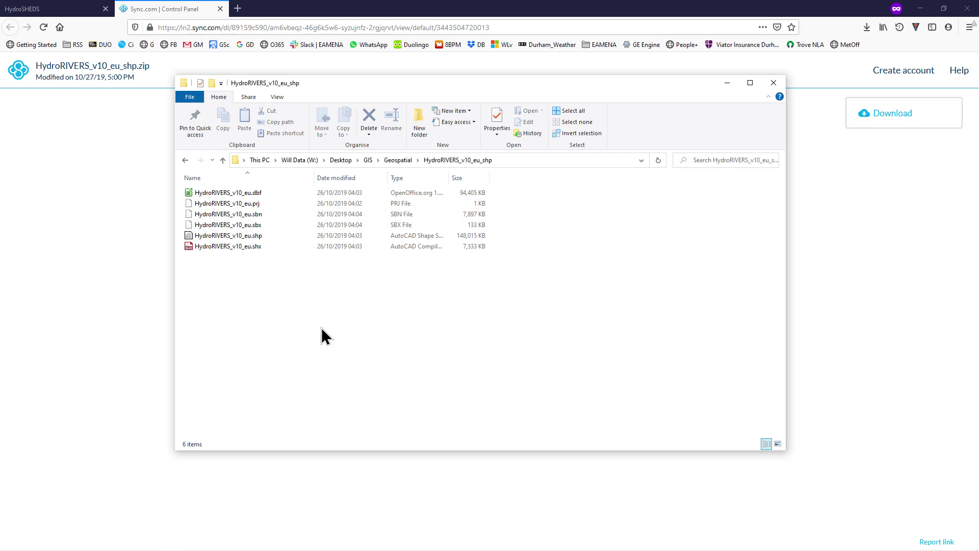
key("alt+Tab")
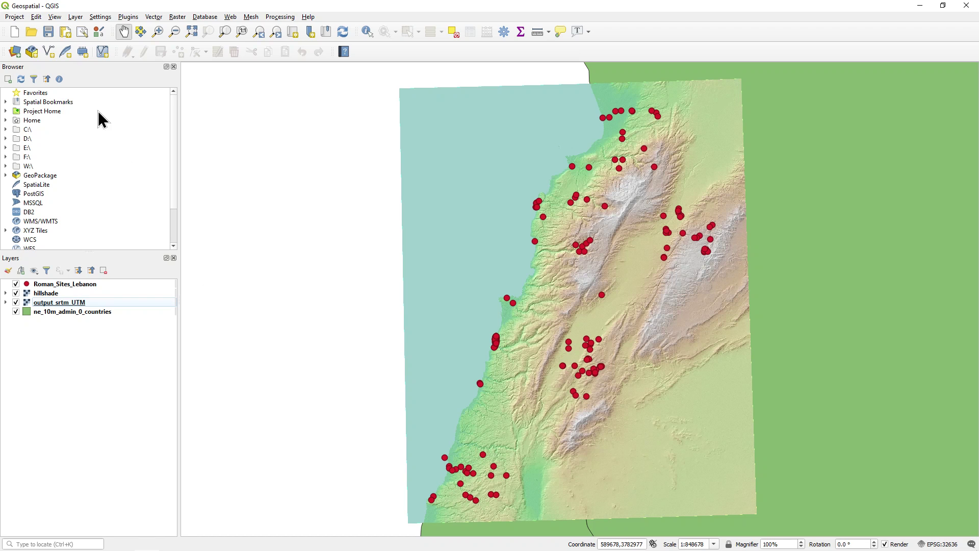
Add HydroRIVERS_v10_eu.shp to the Lebanon project as a vector layer through the Data Source Manager.
left_click(19, 52)
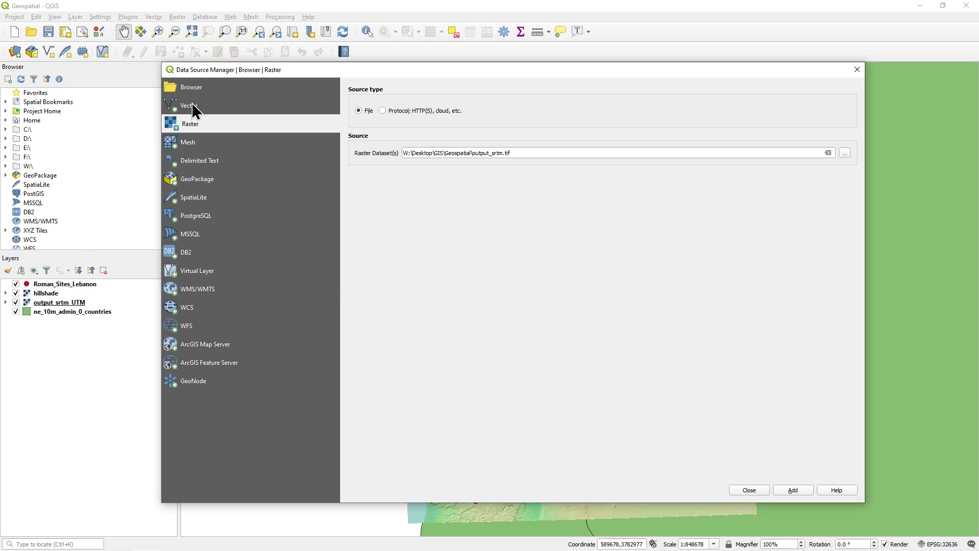
left_click(192, 105)
left_click(845, 167)
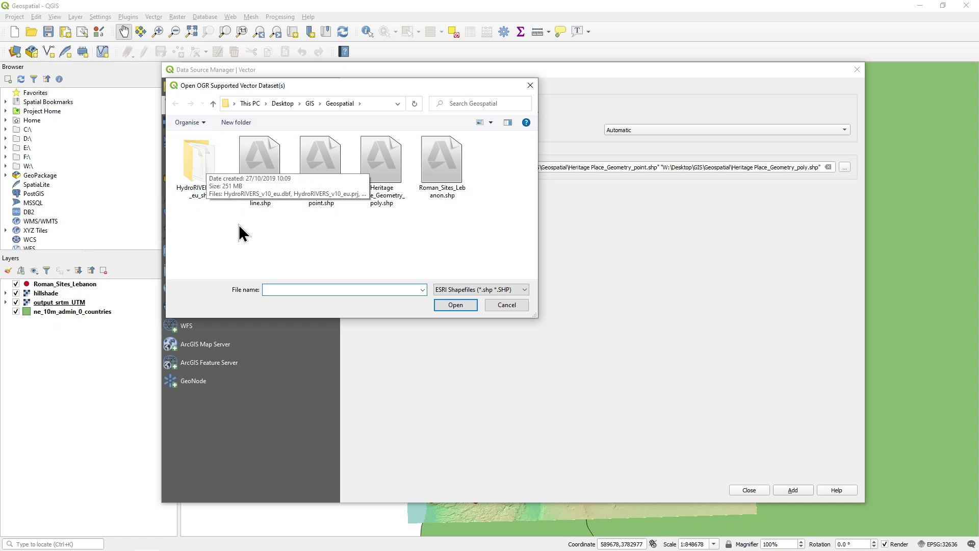
double_click(200, 157)
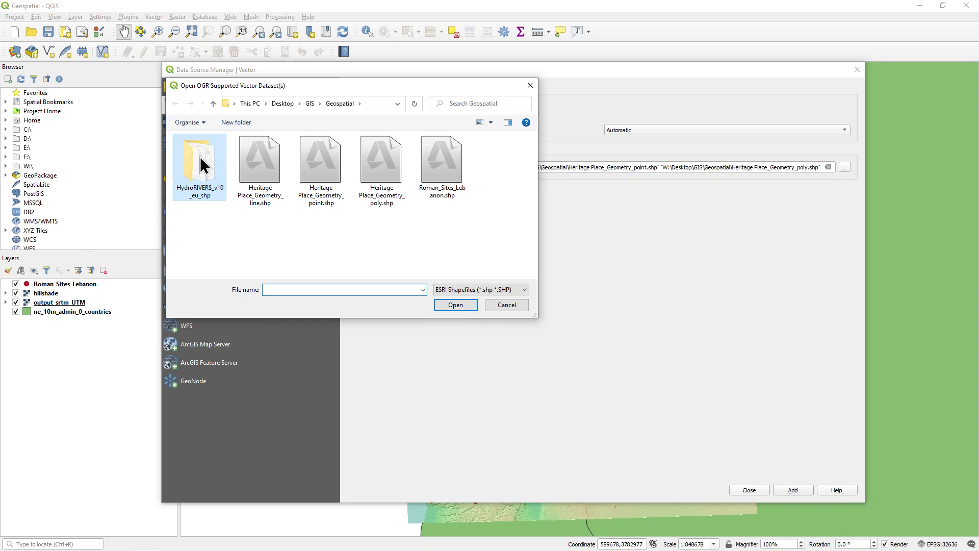
left_click(225, 150)
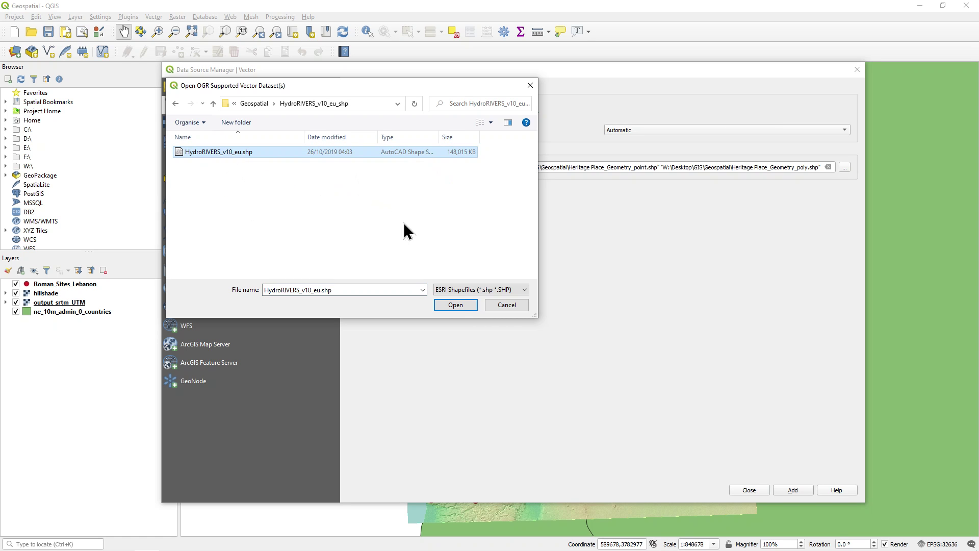
left_click(455, 304)
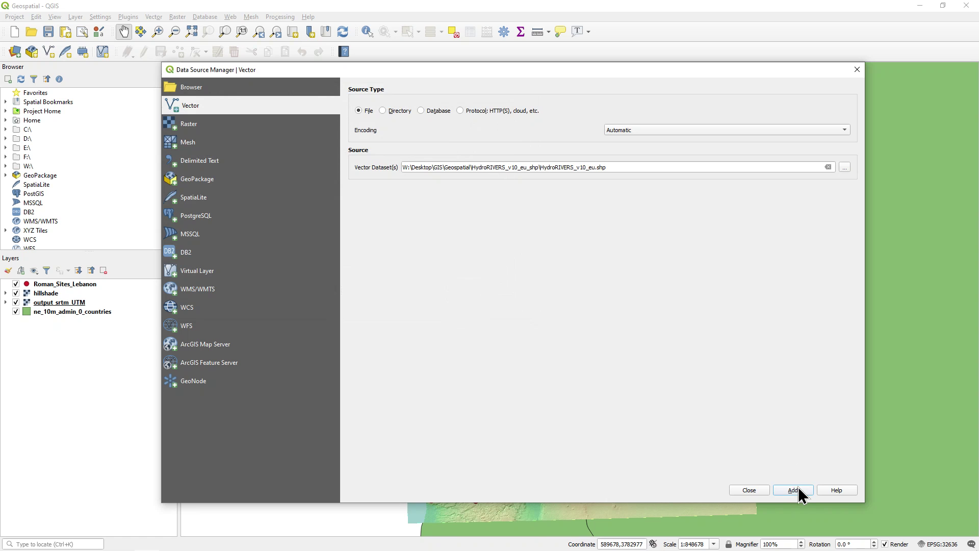
left_click(799, 490)
left_click(748, 489)
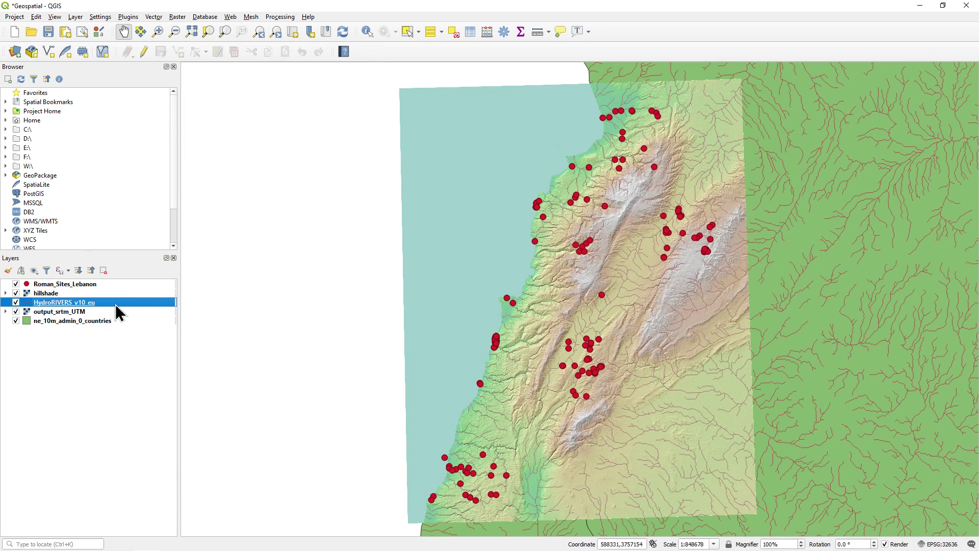
Move HydroRIVERS_v10_eu above the hillshade and style it with the blue 0.66-width Favorites line.
left_click_drag(115, 304, 120, 294)
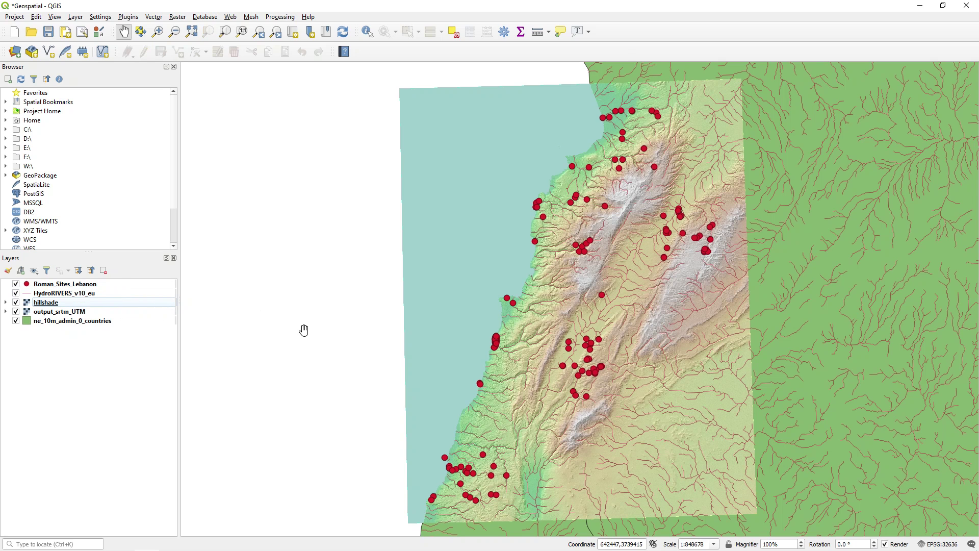
left_click(89, 295)
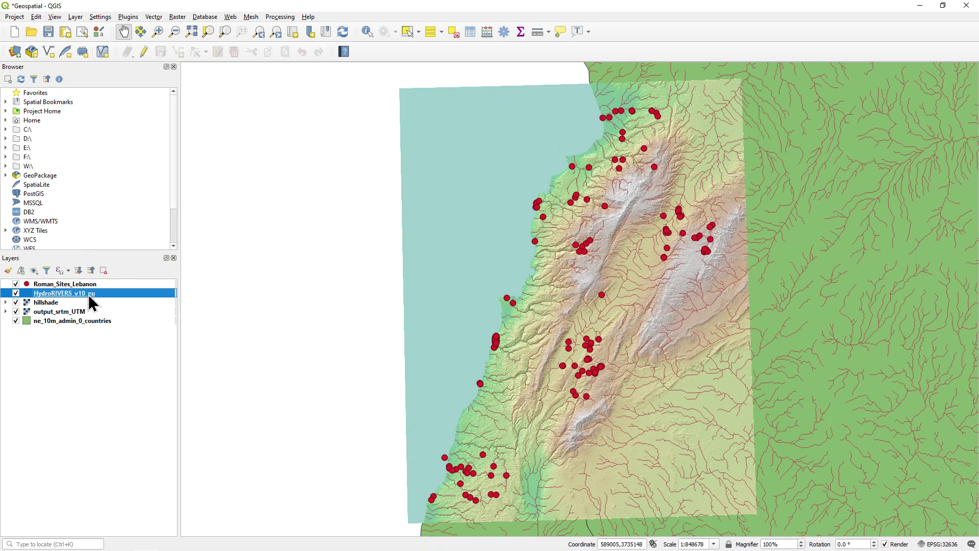
right_click(88, 295)
left_click(146, 501)
scroll(509, 357, "down", 2)
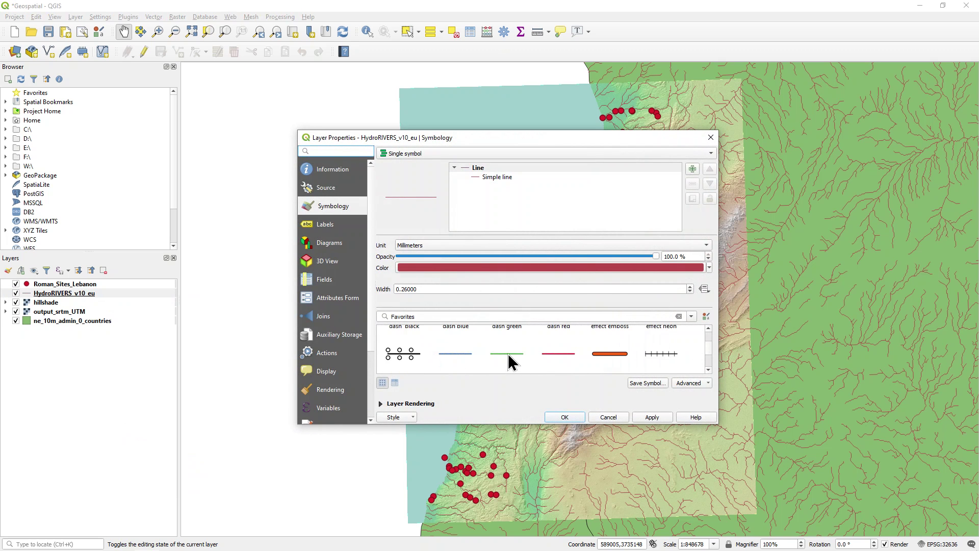
left_click(455, 353)
left_click(561, 416)
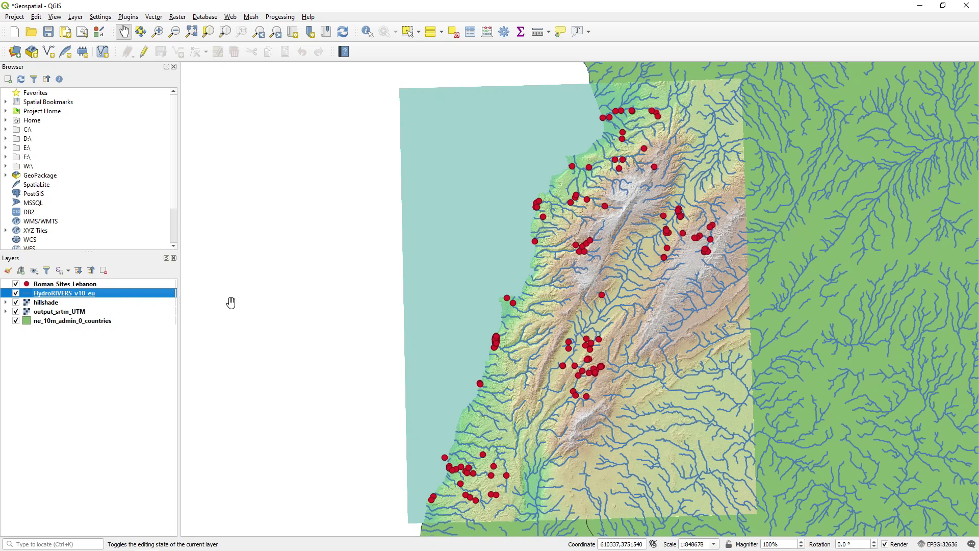
Set the rivers layer's renderer to Graduated on the UPLAND_SKM field.
right_click(99, 293)
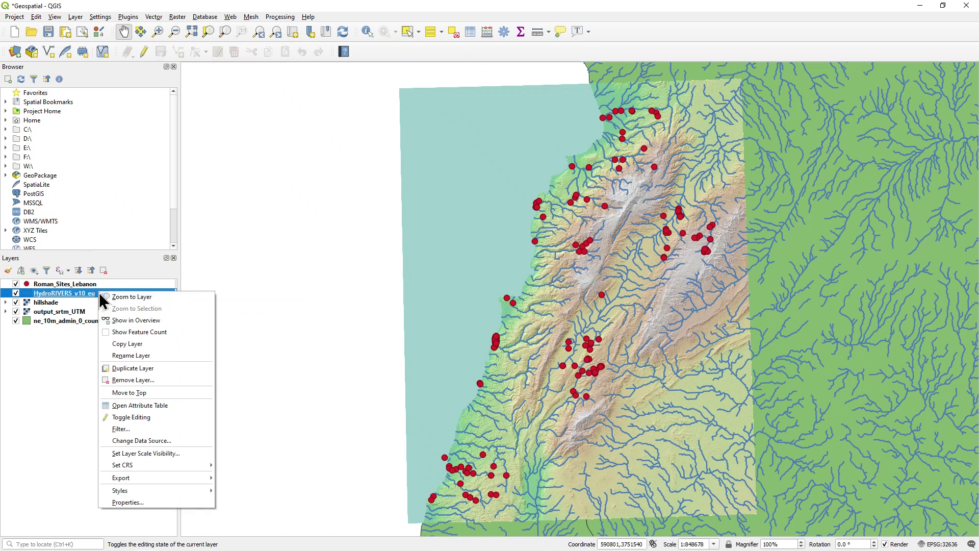
left_click(163, 503)
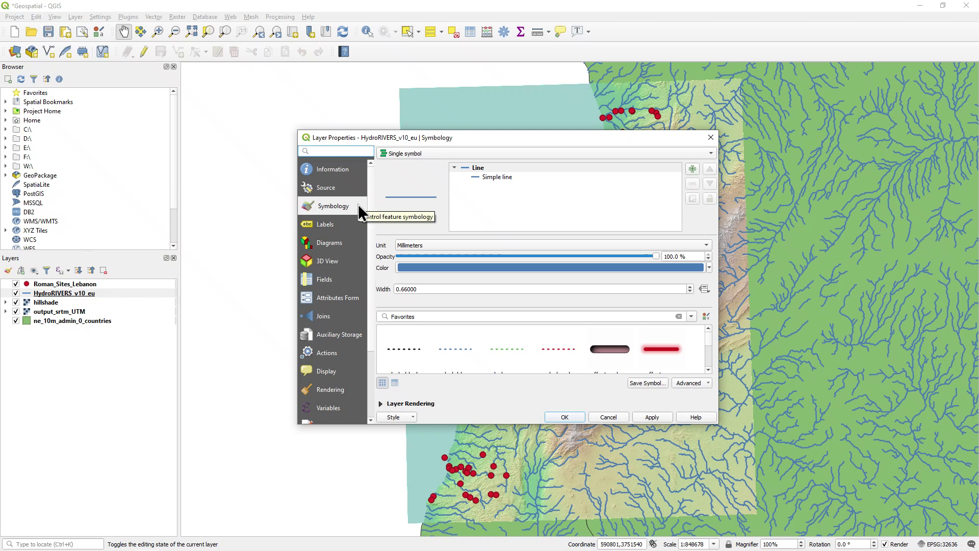
left_click(426, 154)
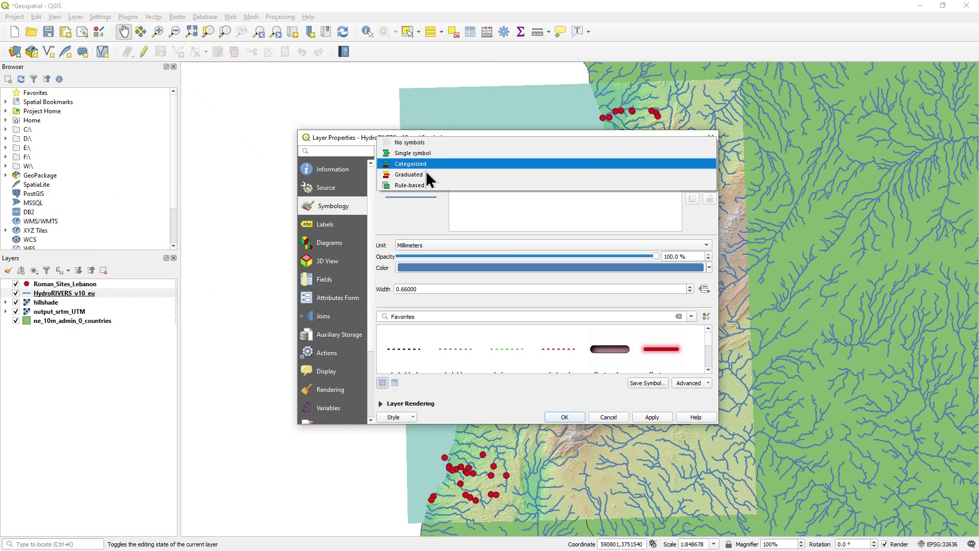
left_click(426, 174)
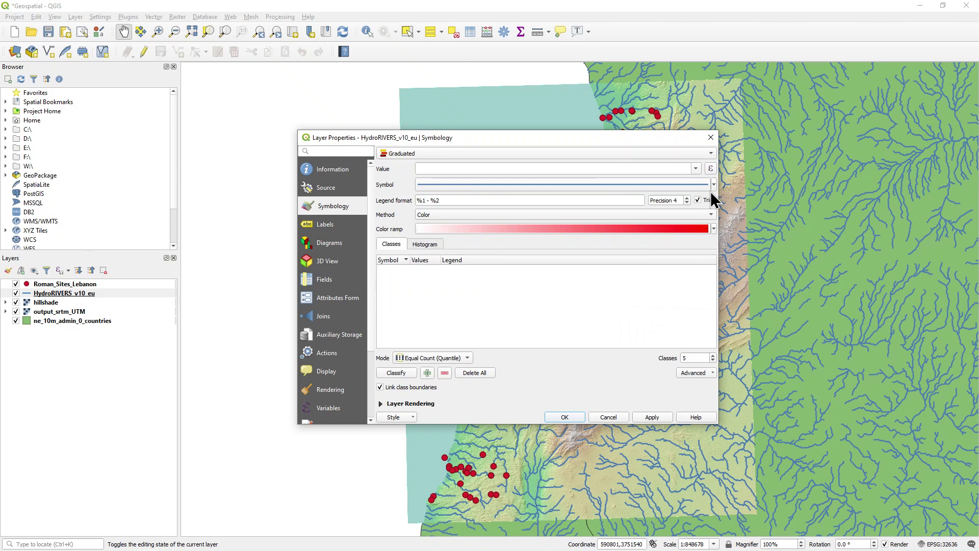
left_click(696, 169)
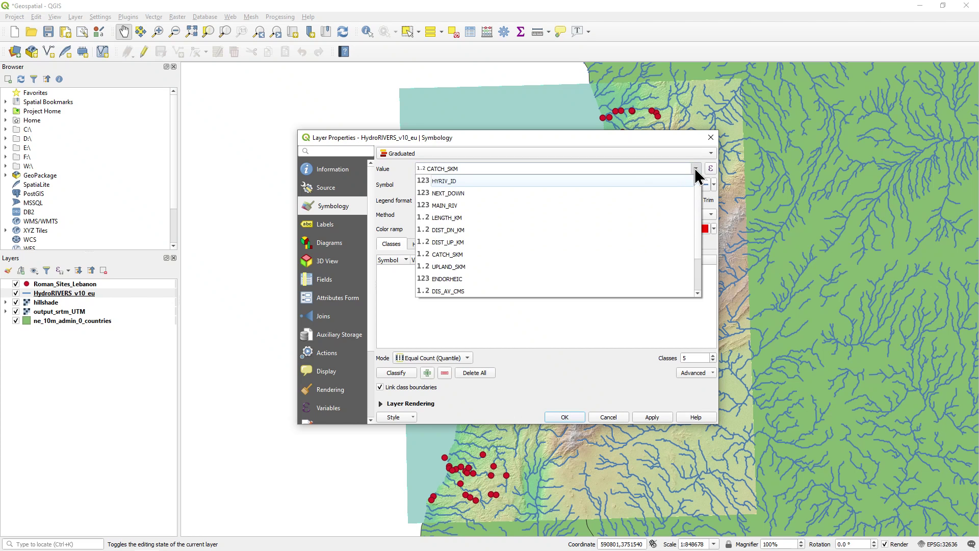
left_click(471, 268)
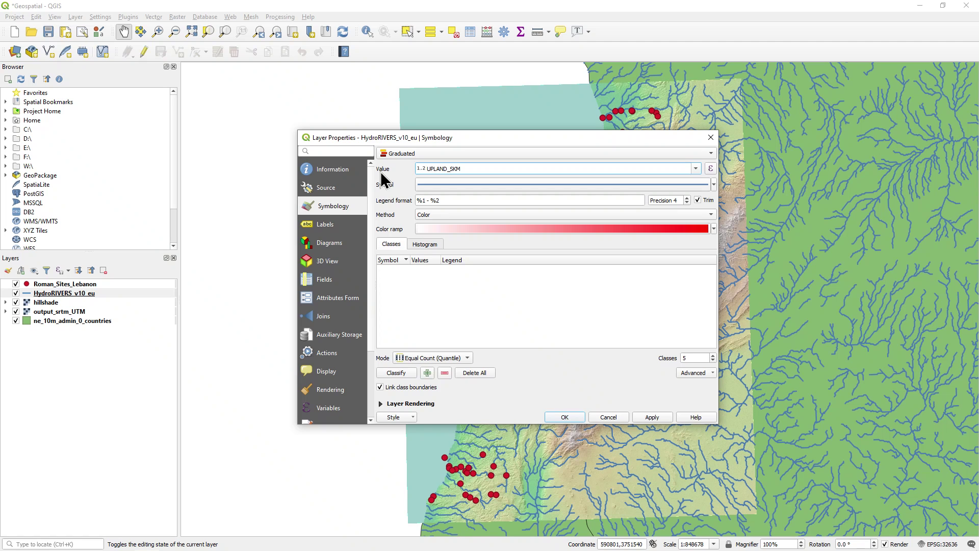
Make the graduated line symbol 0.3 wide and use the Blues colour ramp.
left_click(447, 185)
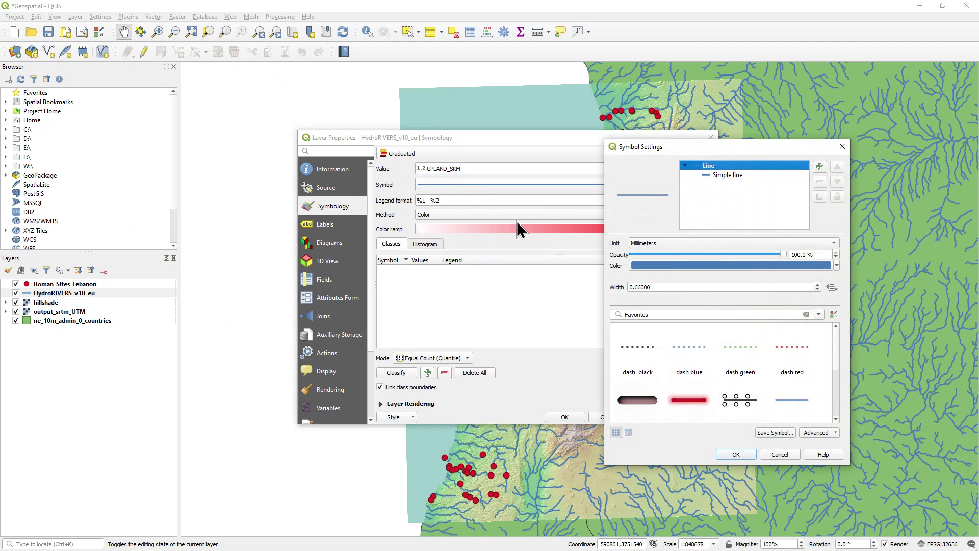
left_click(654, 287)
left_click_drag(654, 287, 637, 287)
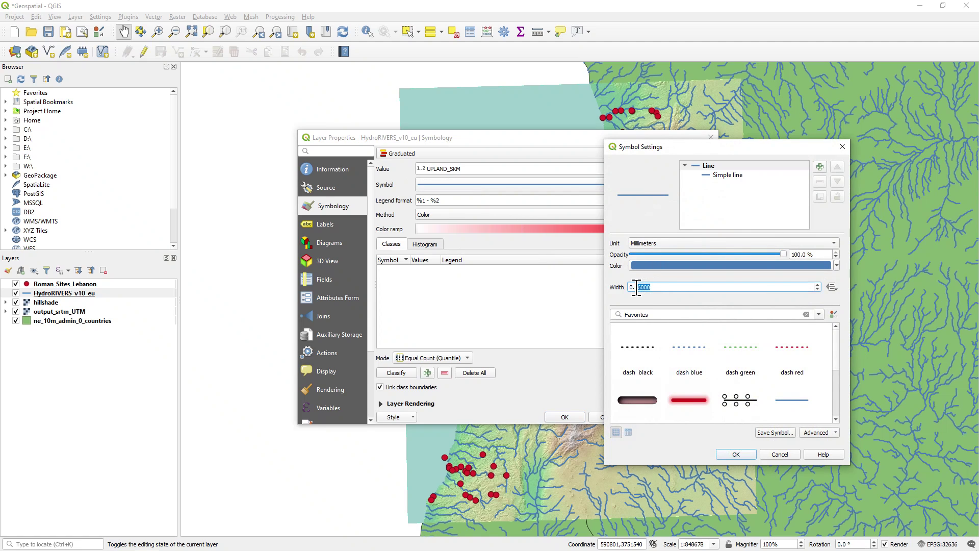
scroll(637, 287, "down", 1)
type("3")
left_click(735, 454)
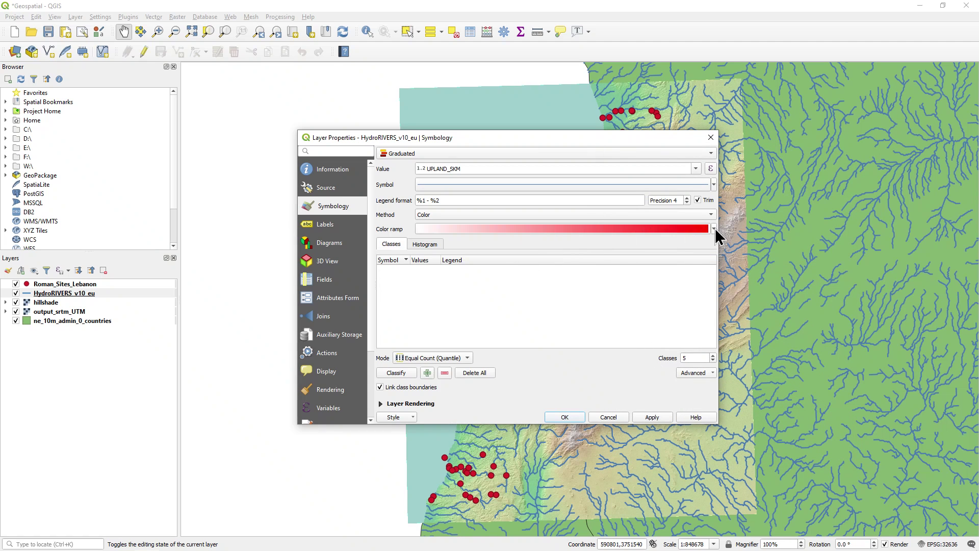
left_click(714, 229)
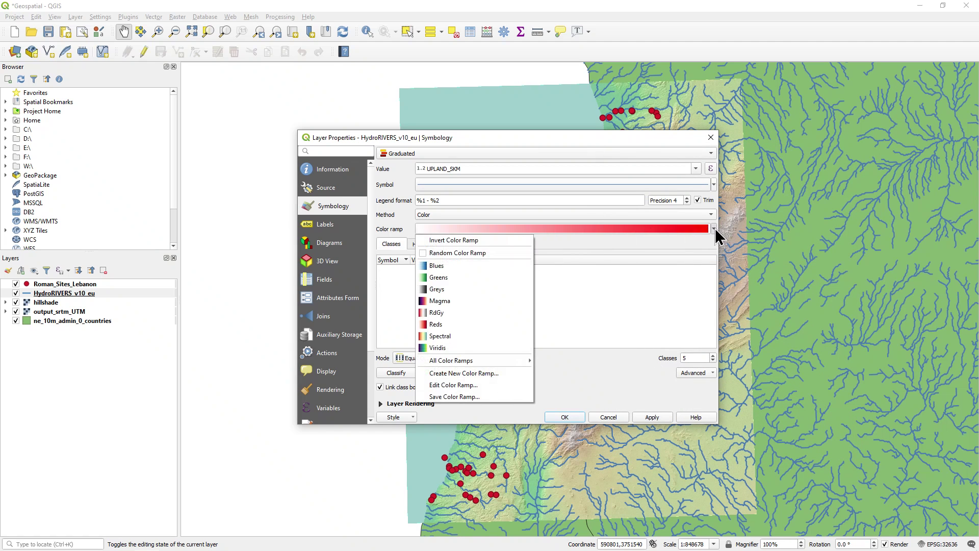
left_click(444, 266)
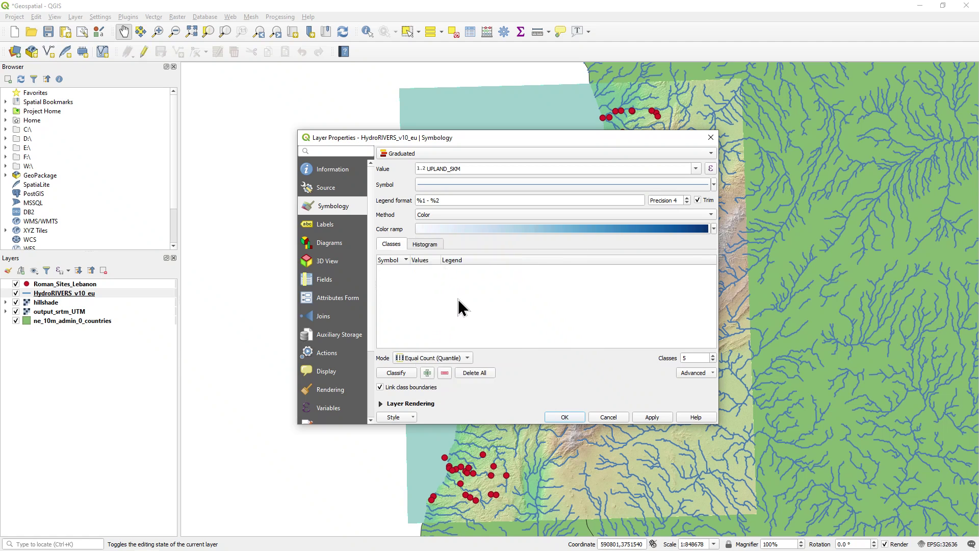
Classify the rivers into five Blues quantile classes (1–15 to 299–1404107), apply, and save the project.
left_click(401, 373)
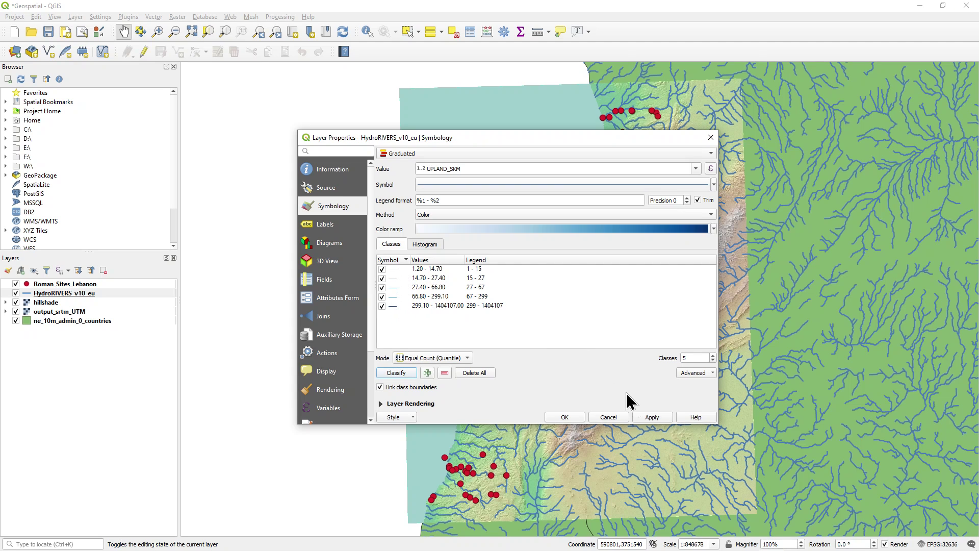
left_click(651, 417)
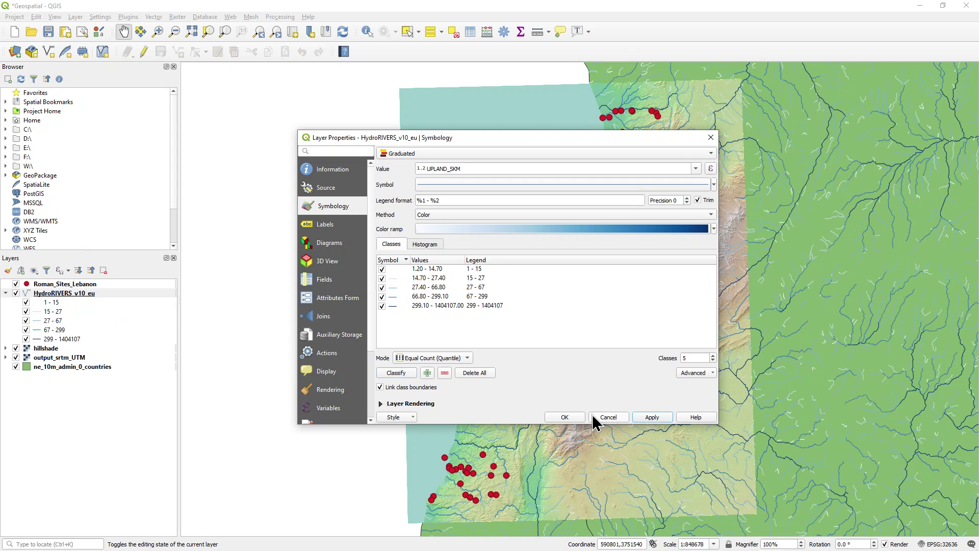
left_click(565, 417)
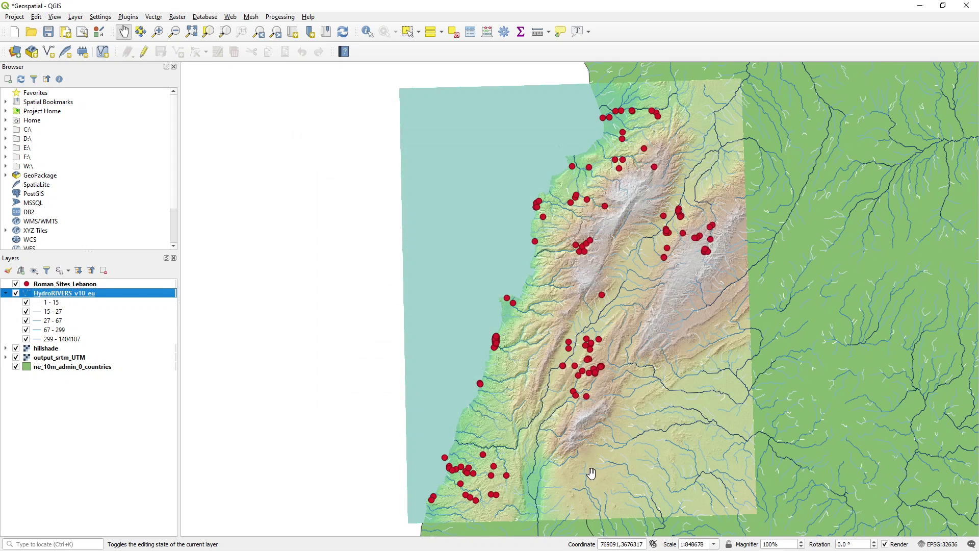
left_click(49, 32)
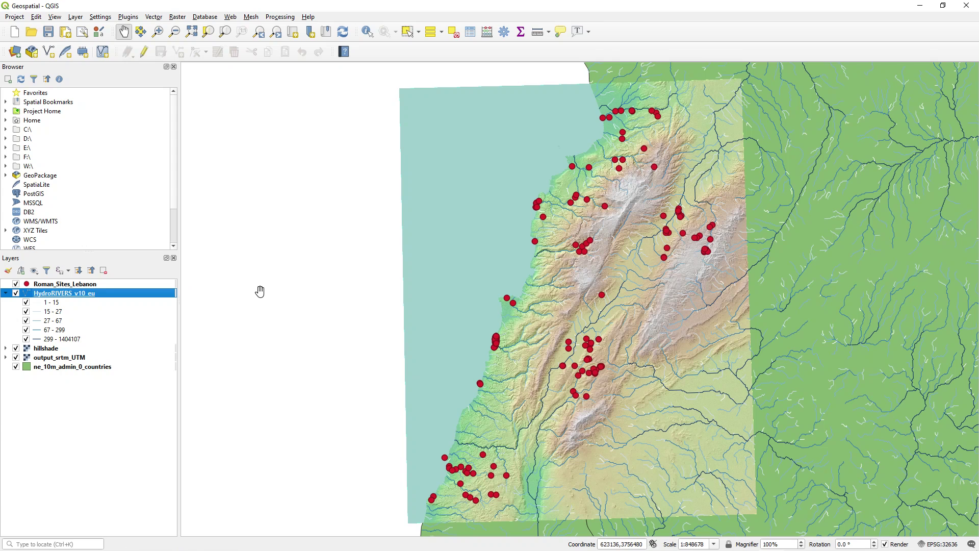